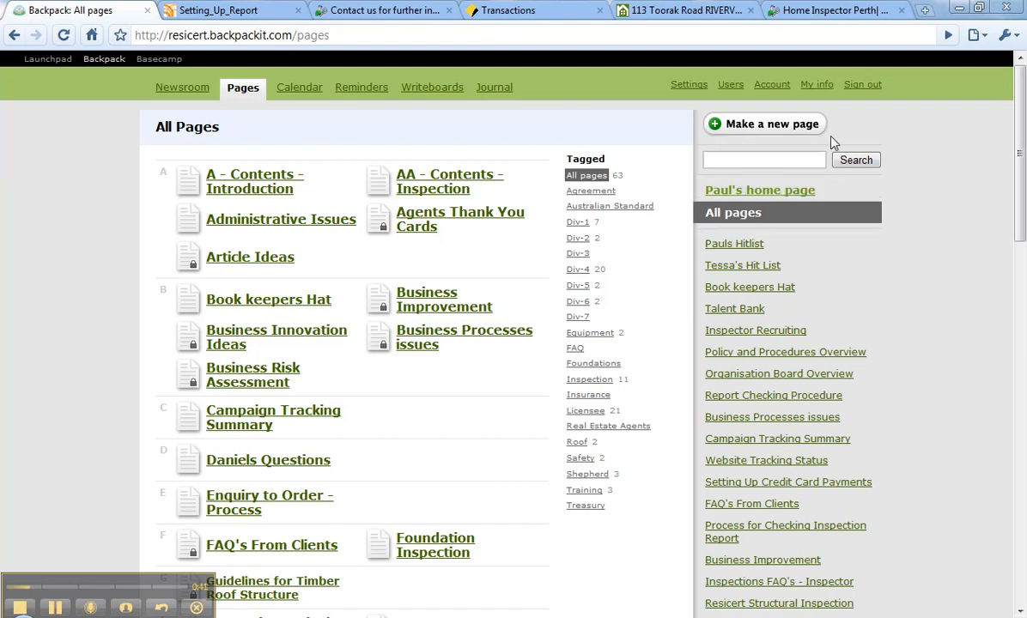
Start a new page and name it "Creating a new page in Backpack".
{"action": "left_click", "coordinate": [778, 127]}
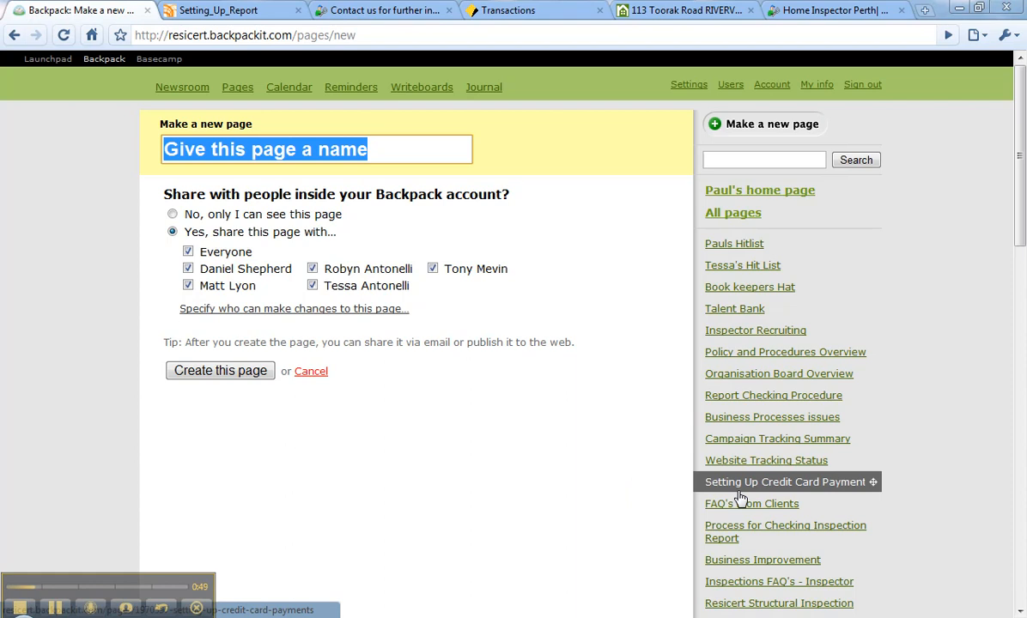
{"action": "type", "text": "Creating"}
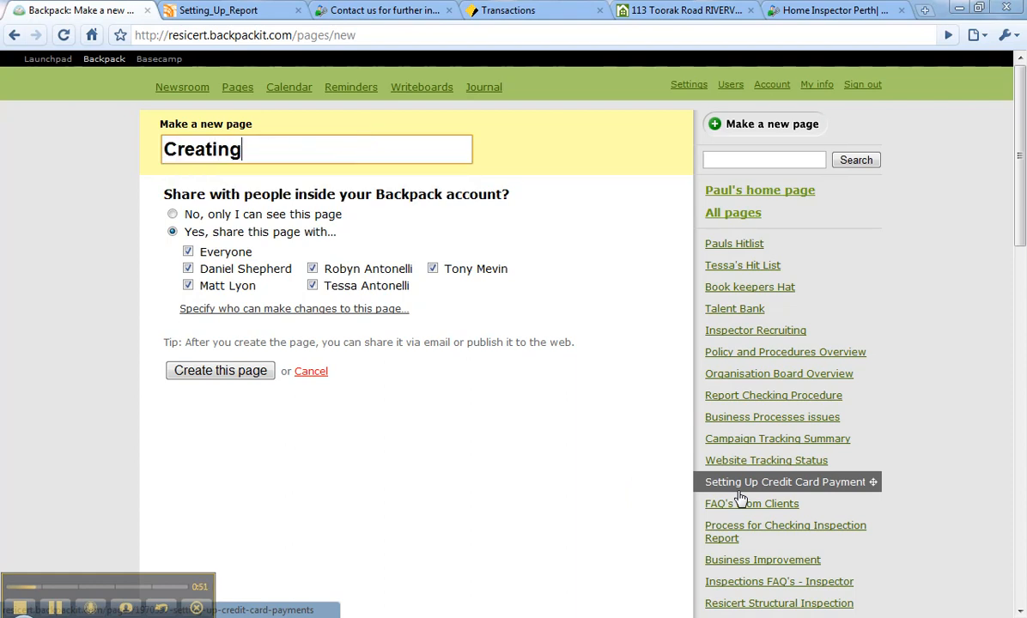
{"action": "type", "text": " a new page in Backpack"}
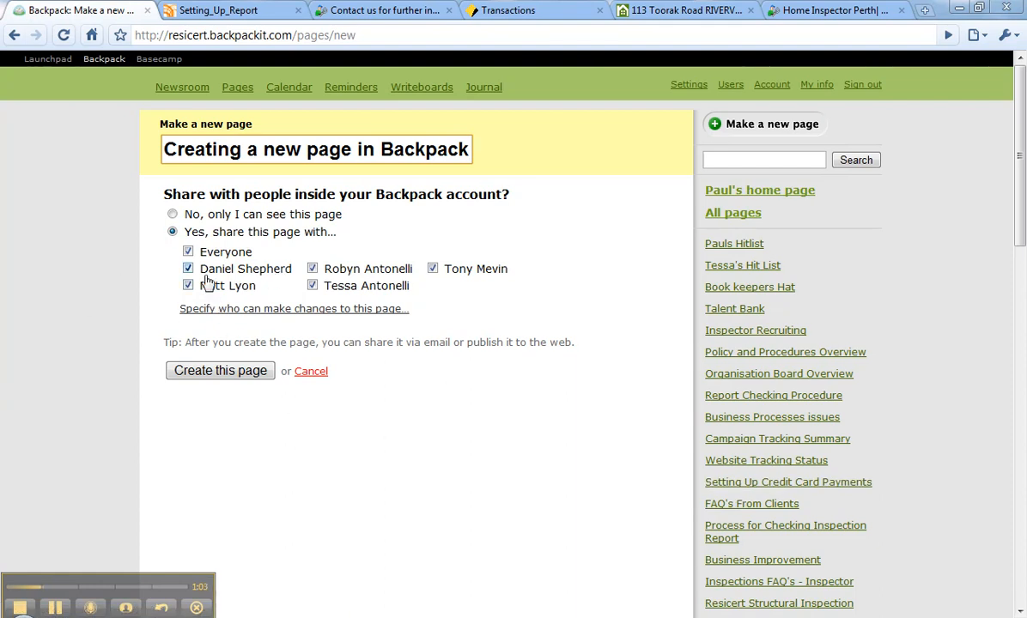
Try limiting the page's sharing to two selected colleagues, and try the private option before returning to shared.
{"action": "left_click", "coordinate": [188, 251]}
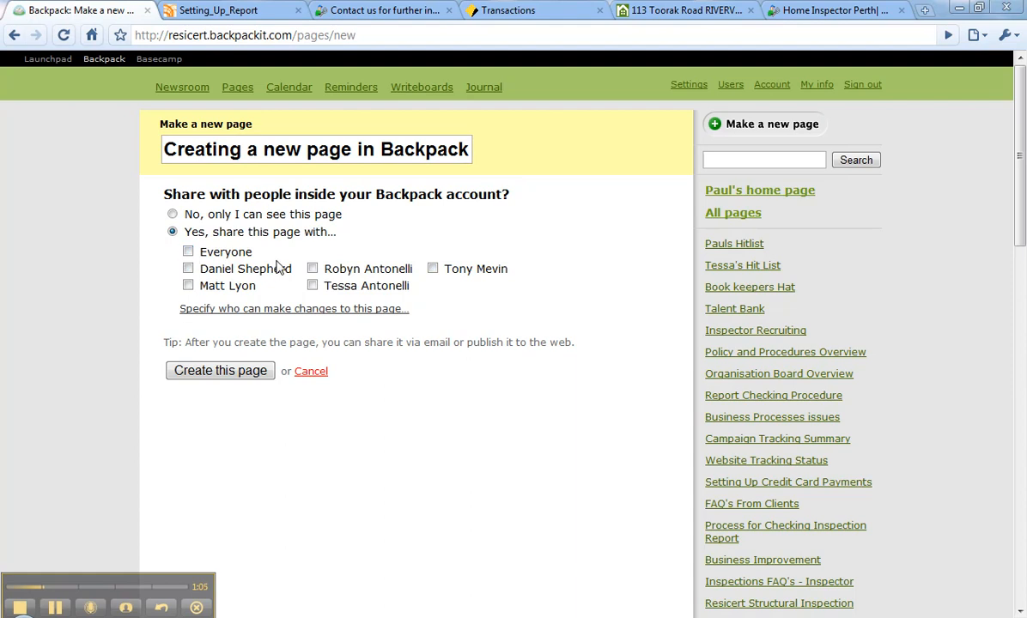
{"action": "left_click", "coordinate": [313, 269]}
{"action": "left_click", "coordinate": [313, 285]}
{"action": "left_click", "coordinate": [174, 216]}
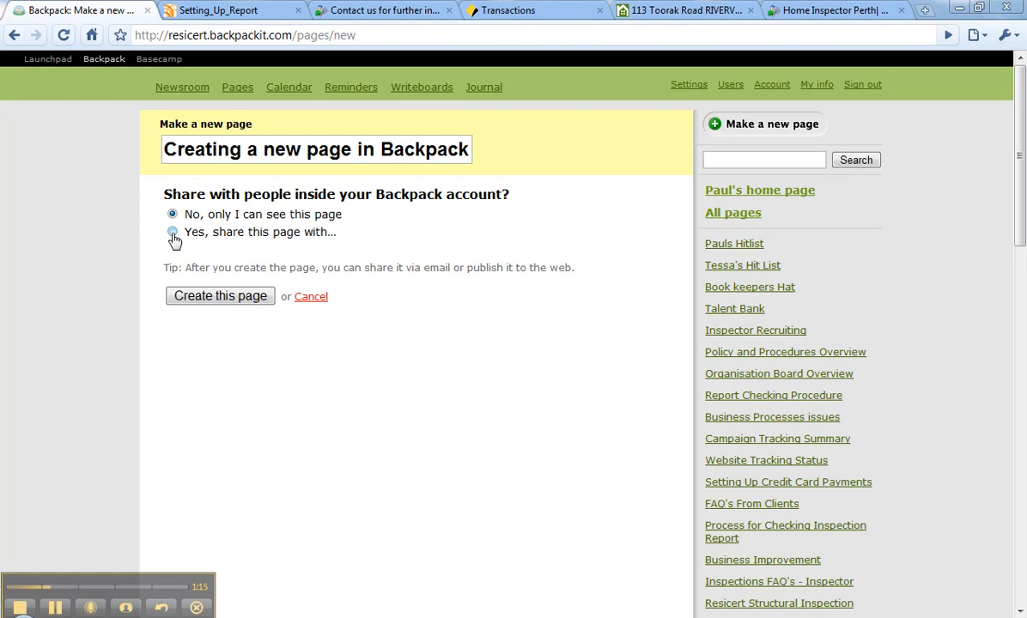
{"action": "left_click", "coordinate": [172, 234]}
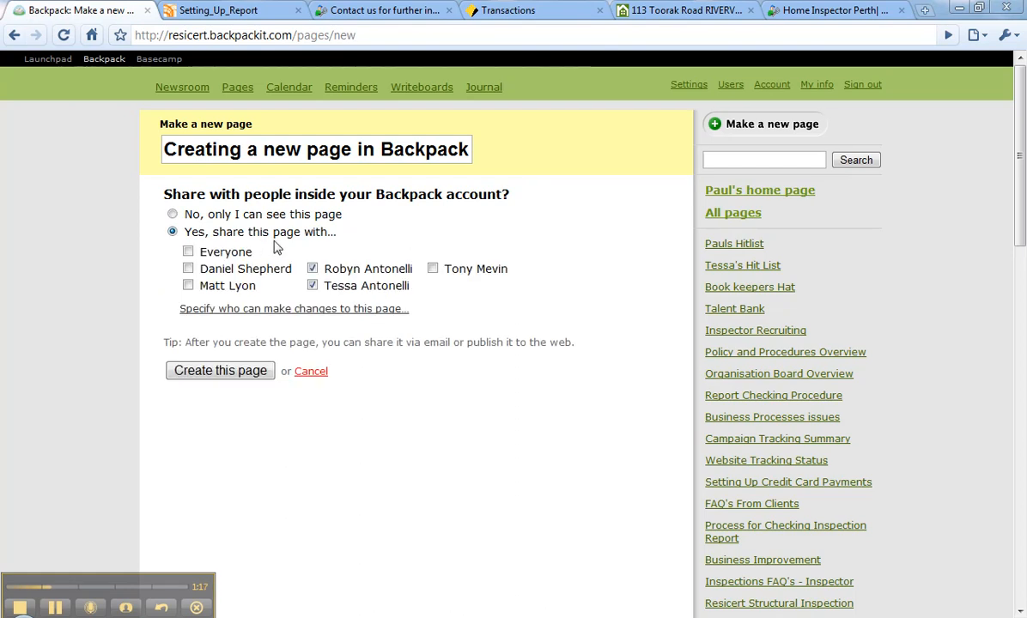
Limit the page's sharing to the first colleague in the middle column and create the page.
{"action": "left_click", "coordinate": [188, 252]}
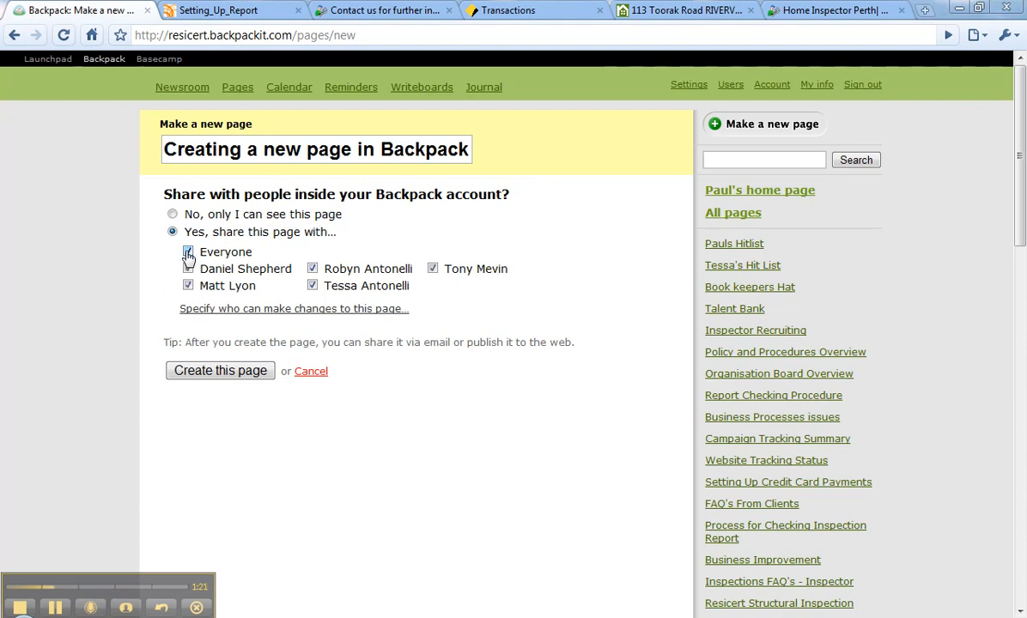
{"action": "left_click", "coordinate": [188, 253]}
{"action": "left_click", "coordinate": [313, 269]}
{"action": "left_click", "coordinate": [241, 379]}
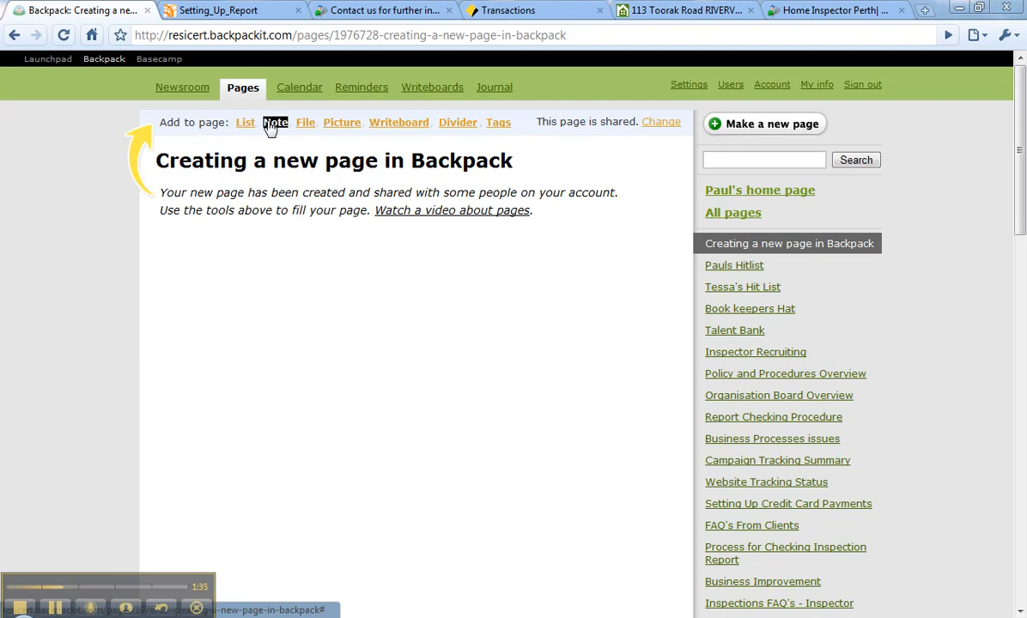
Add a note titled "Overview" with the body "This page provides a summary fo how to create a page.".
{"action": "left_click", "coordinate": [275, 123]}
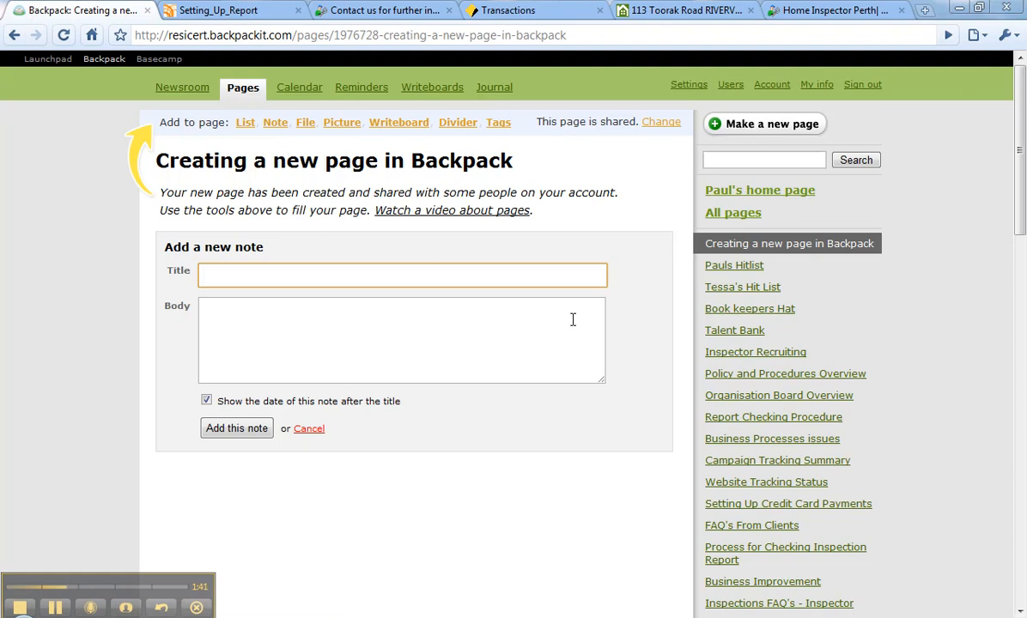
{"action": "type", "text": "Overview i"}
{"action": "left_click", "coordinate": [372, 340]}
{"action": "type", "text": "This page prov"}
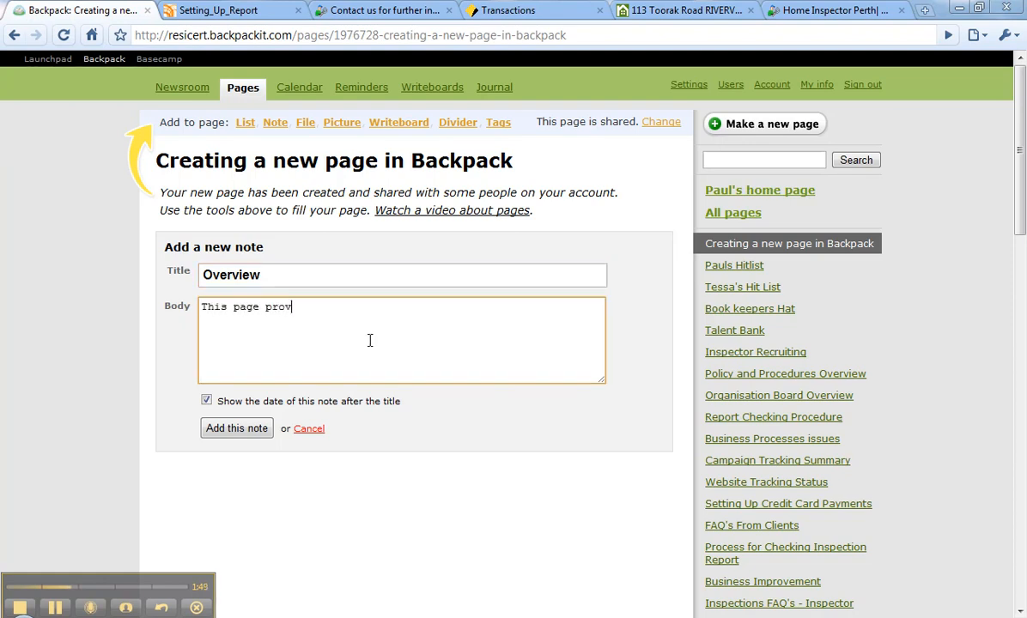
{"action": "type", "text": "ides a d"}
{"action": "key", "text": "BackSpace"}
{"action": "key", "text": "BackSpace"}
{"action": "type", "text": "summary fo how to create a page."}
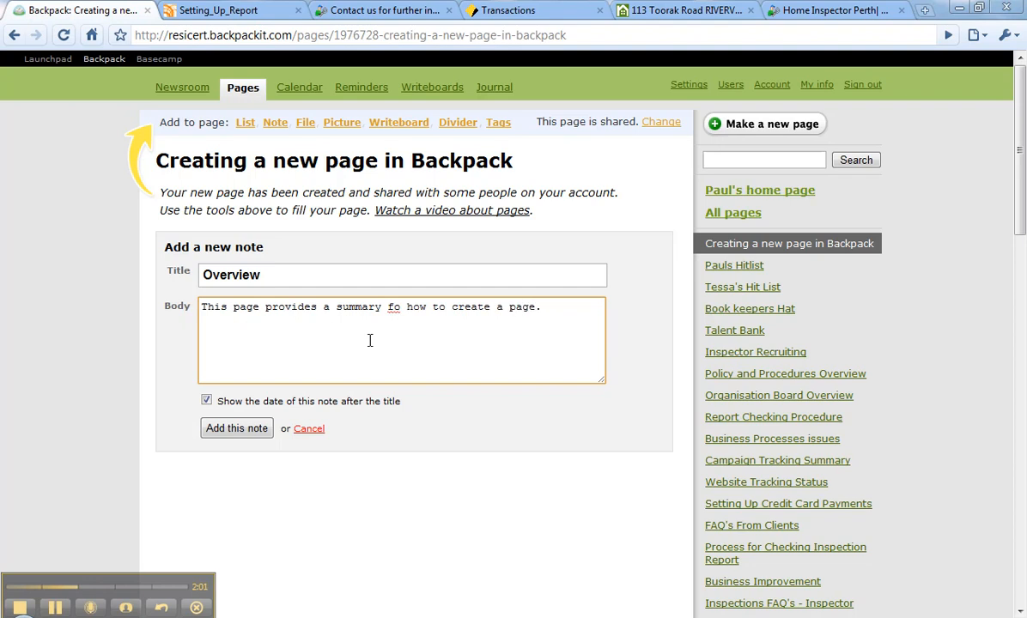
{"action": "left_click", "coordinate": [248, 429]}
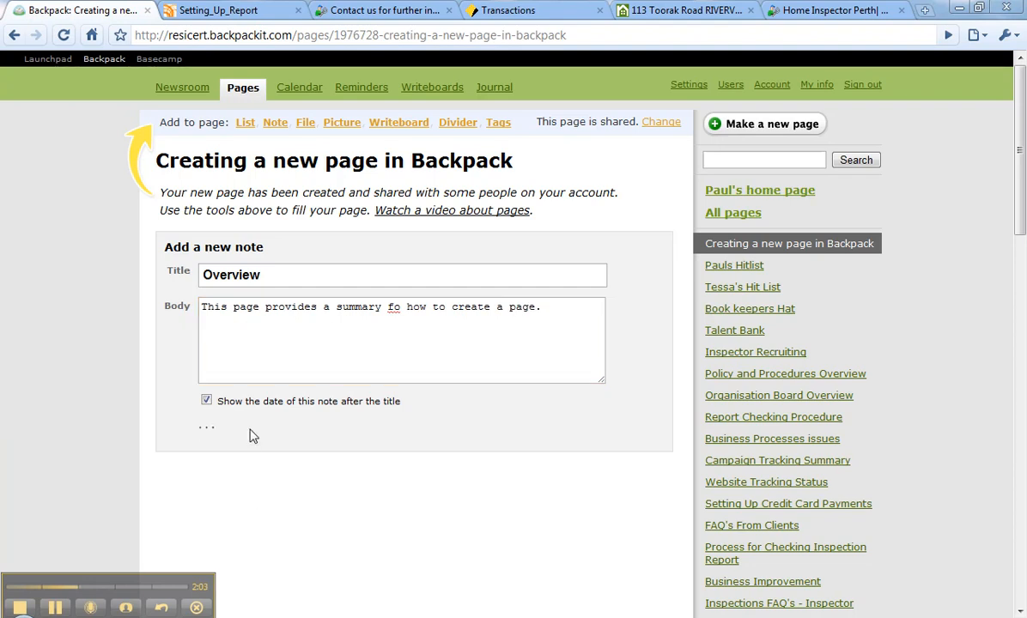
Insert a list below the Overview note and enter "Checklist" as its name.
{"action": "mouse_move", "coordinate": [136, 239]}
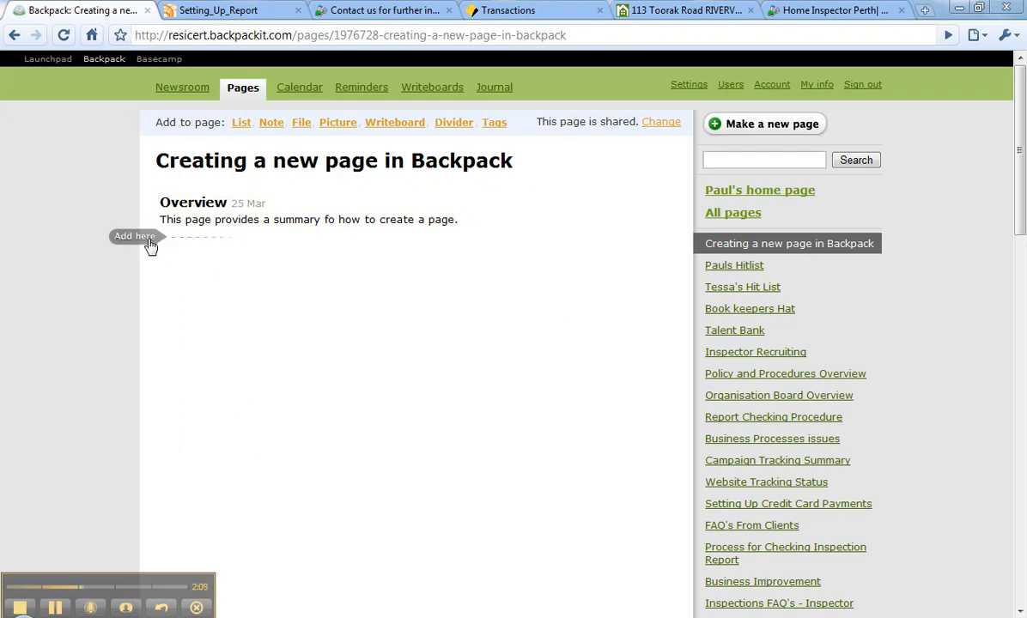
{"action": "left_click", "coordinate": [150, 241]}
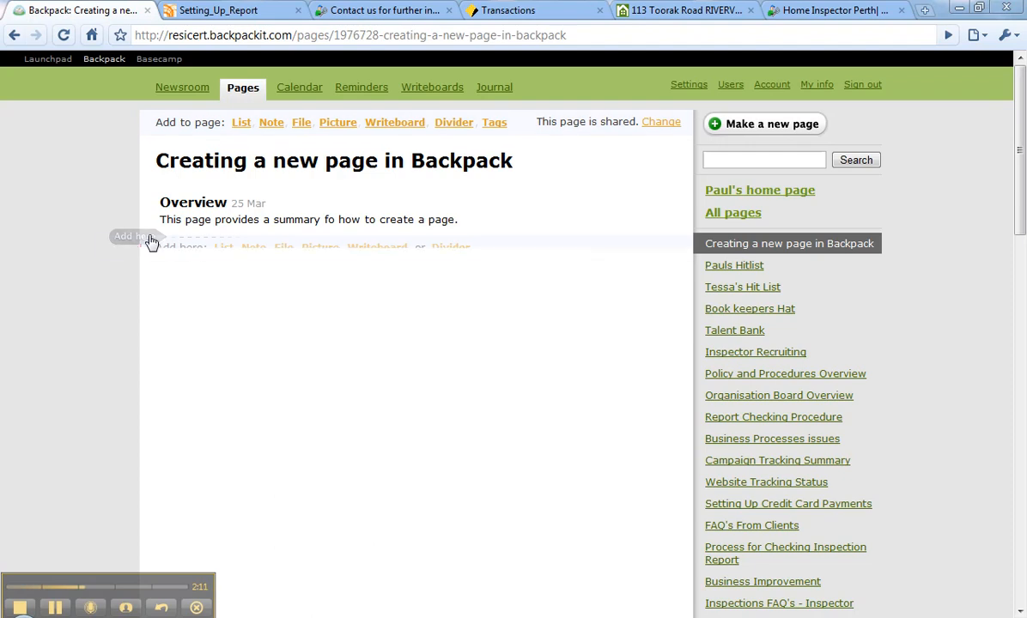
{"action": "left_click", "coordinate": [220, 248]}
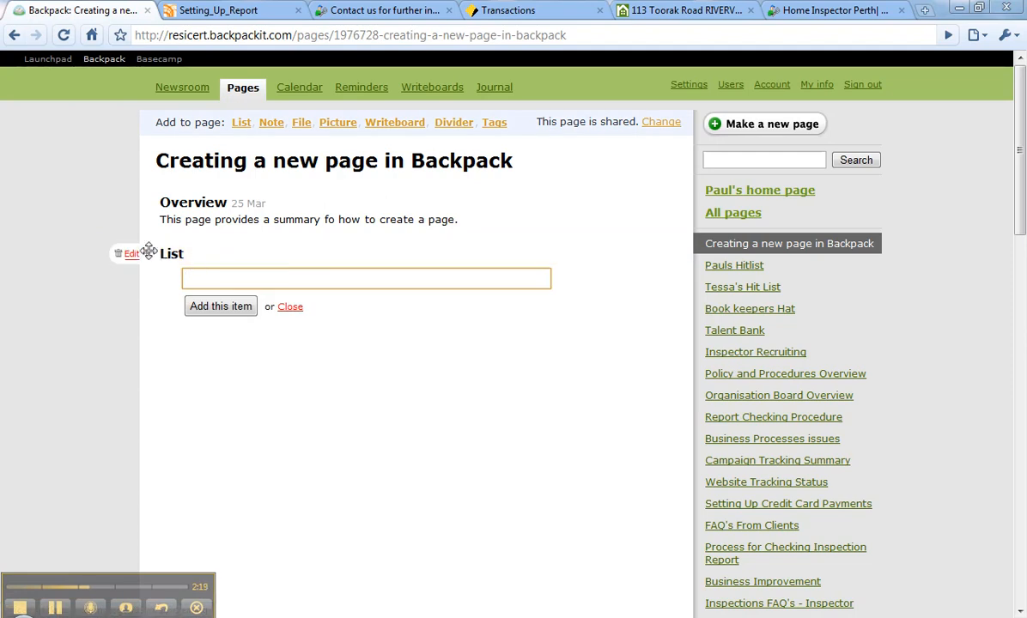
{"action": "left_click", "coordinate": [129, 256]}
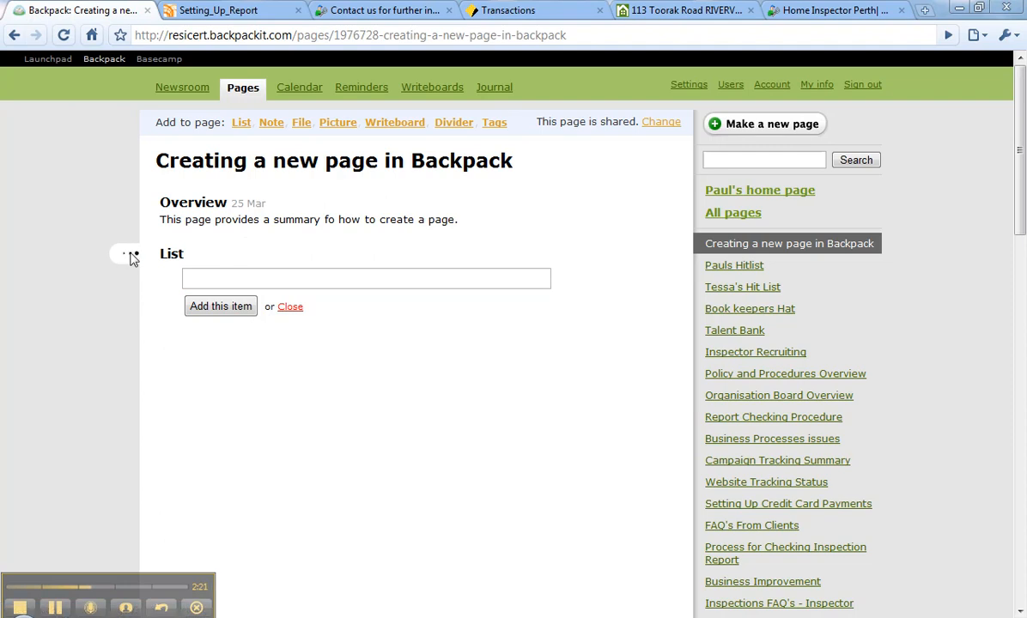
{"action": "type", "text": "C"}
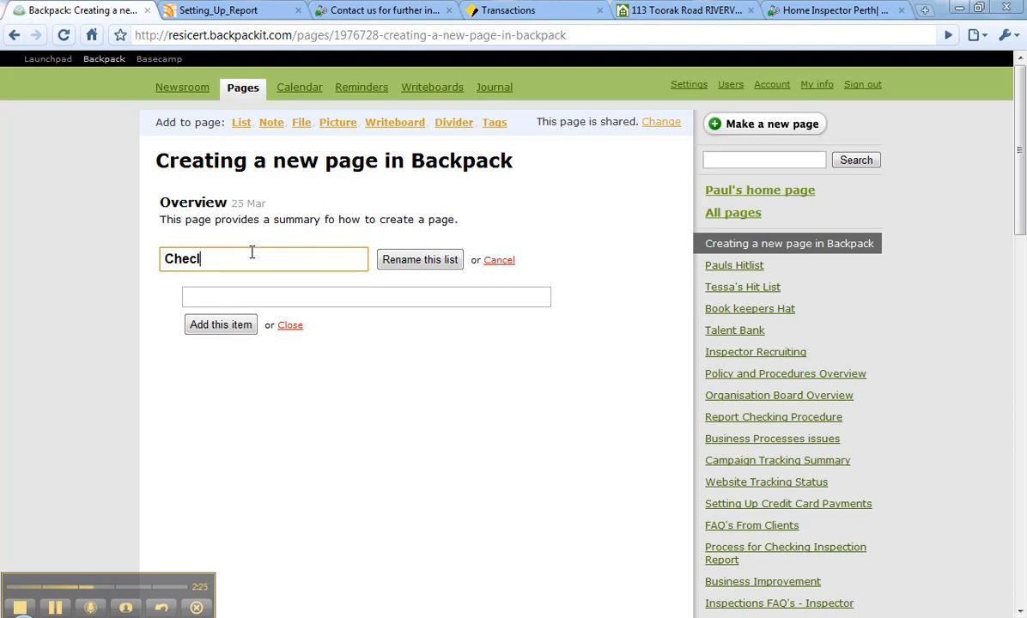
{"action": "type", "text": "hecklist"}
Add the items "Enter backpack", "Review Tag list", "Decide on title" and "Name page" to the list, and save its new name.
{"action": "left_click", "coordinate": [283, 299]}
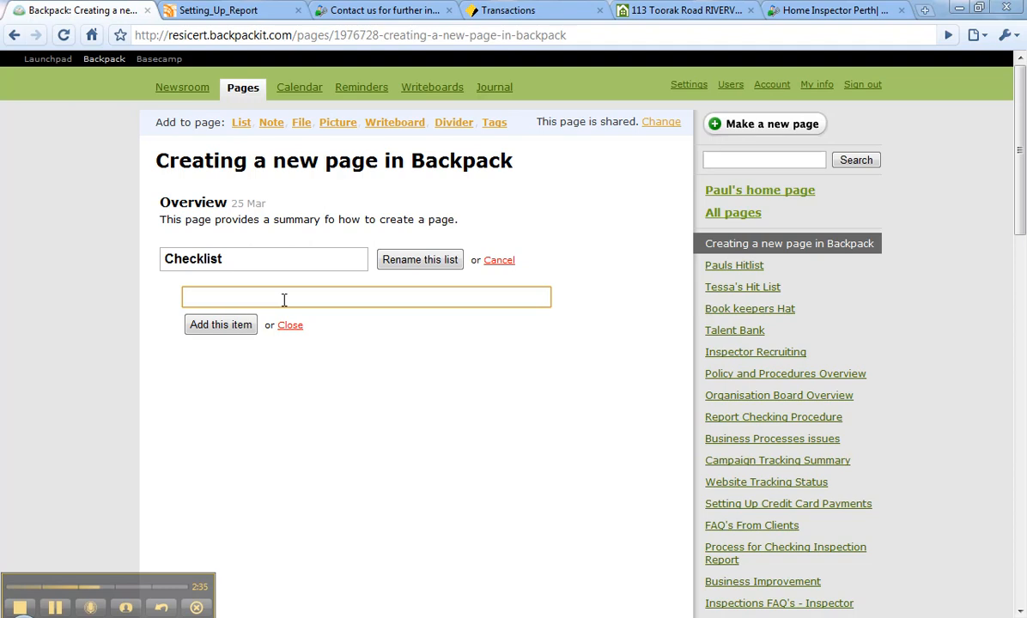
{"action": "type", "text": "Enter backpack"}
{"action": "left_click", "coordinate": [240, 331]}
{"action": "type", "text": "Review Tag list"}
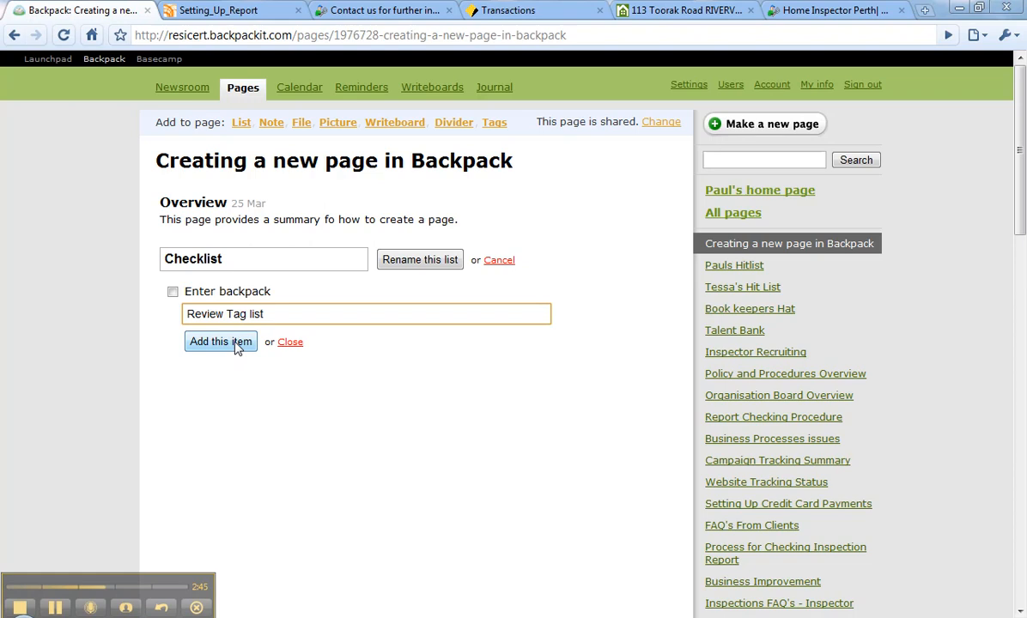
{"action": "left_click", "coordinate": [239, 343]}
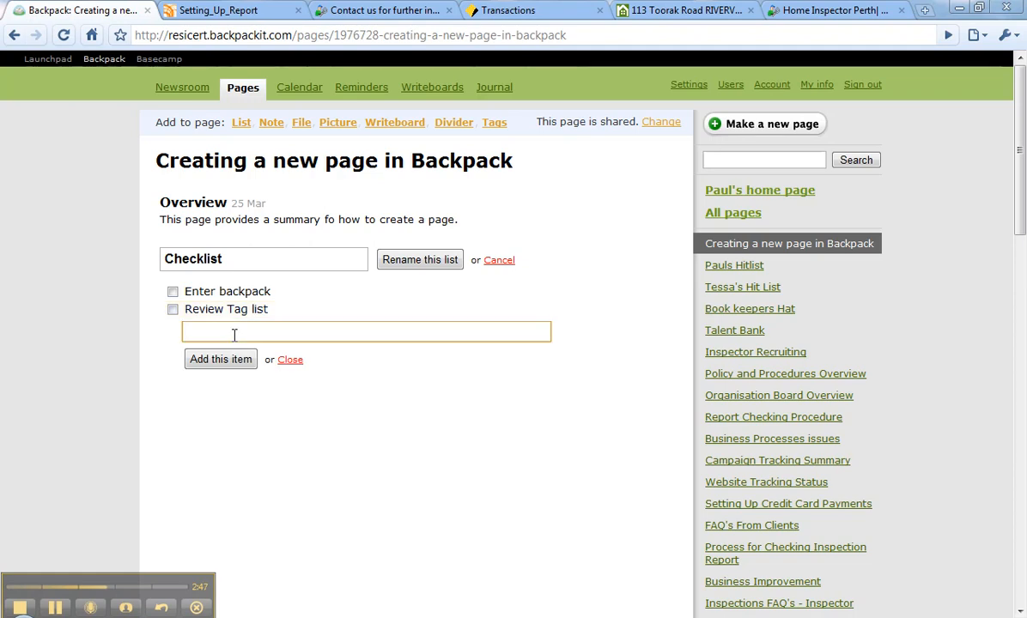
{"action": "type", "text": "Decl"}
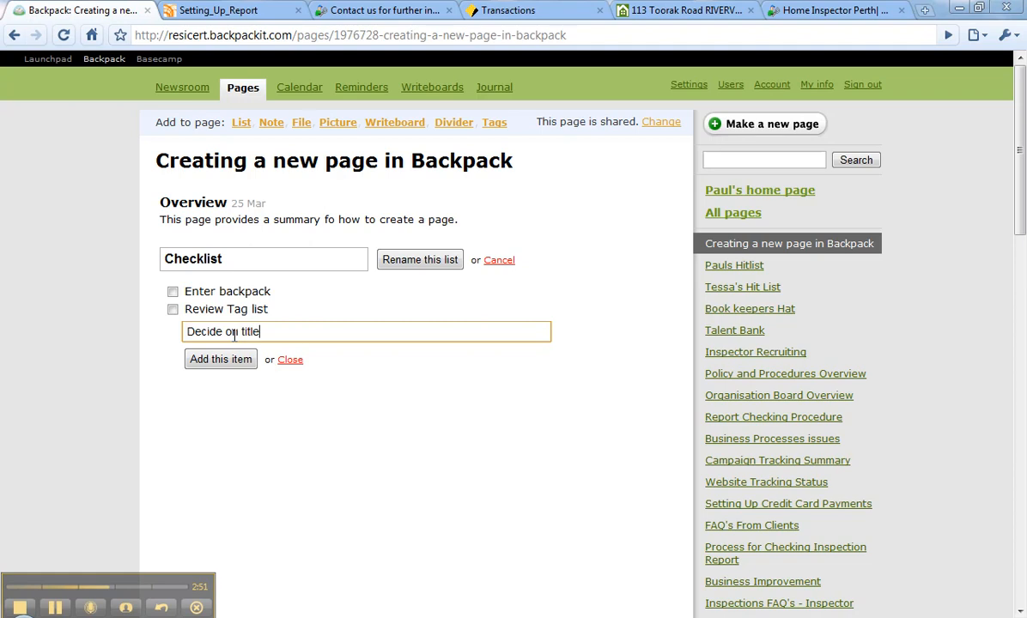
{"action": "left_click", "coordinate": [221, 359]}
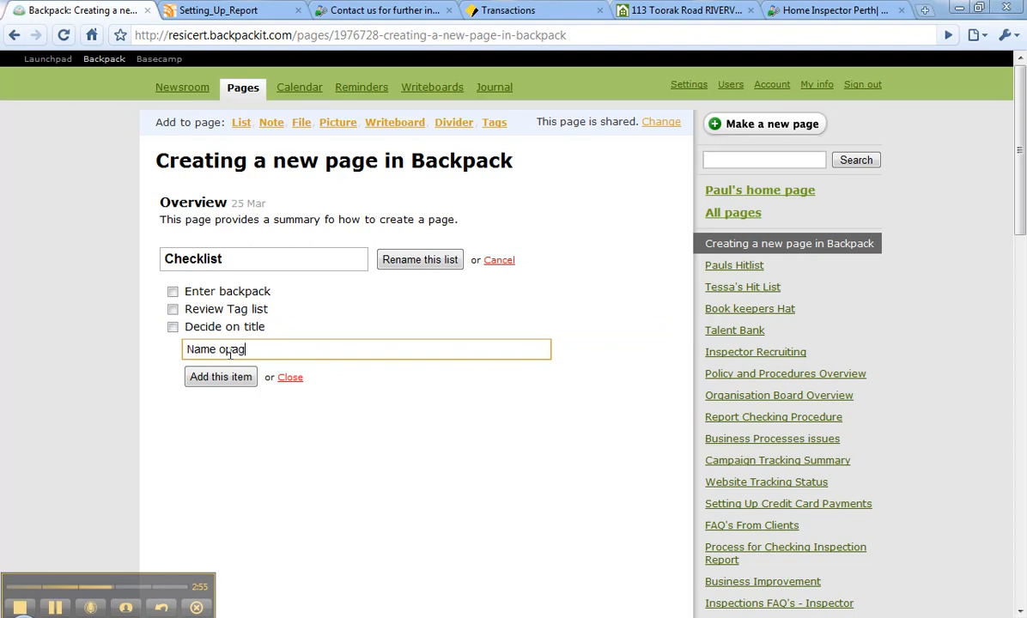
{"action": "left_click", "coordinate": [209, 375]}
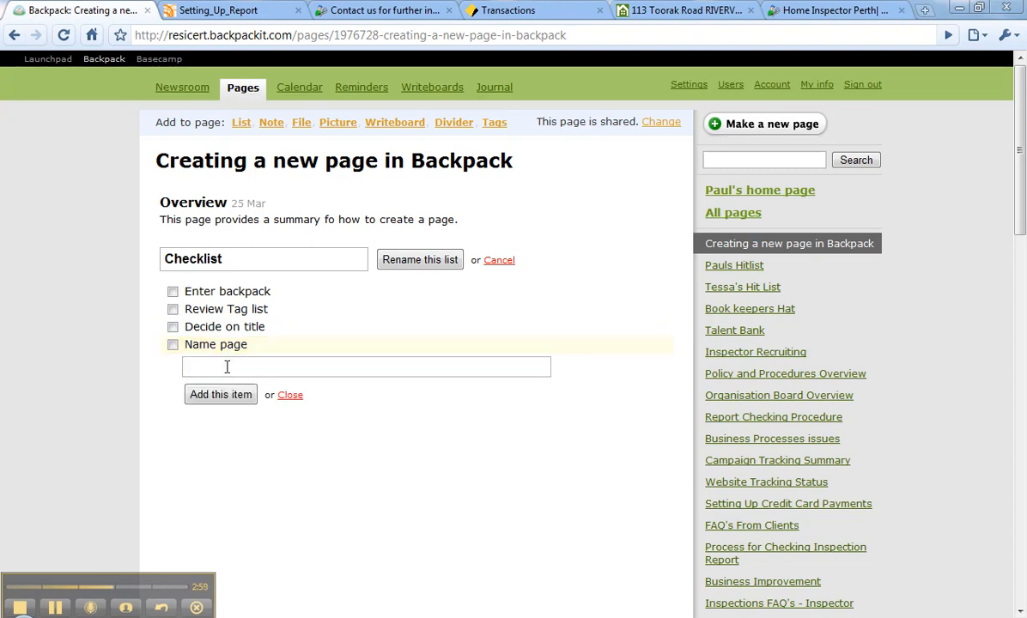
{"action": "left_click", "coordinate": [289, 394]}
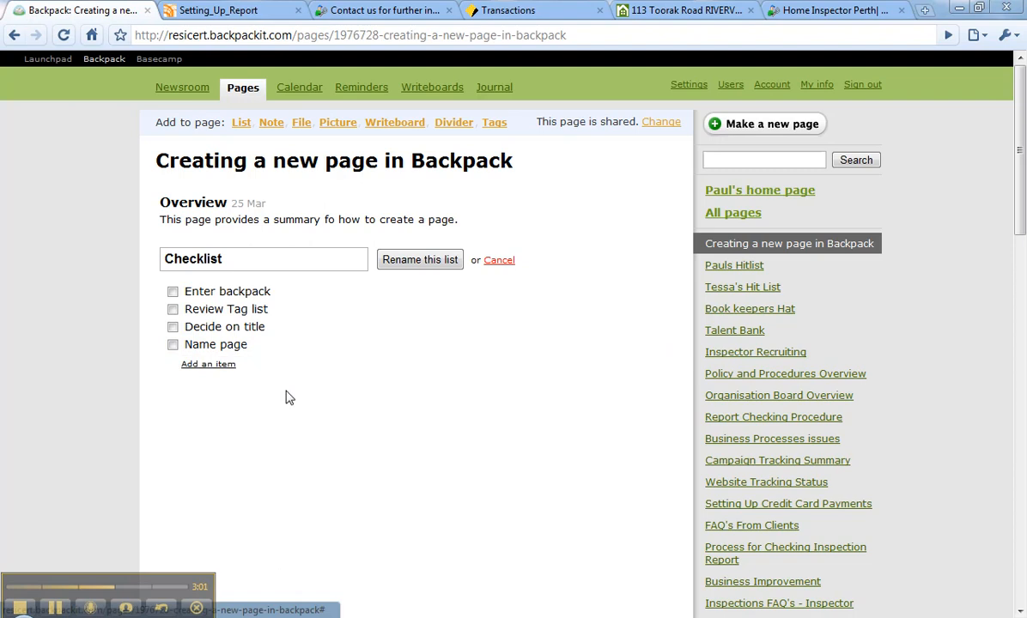
{"action": "left_click", "coordinate": [447, 267]}
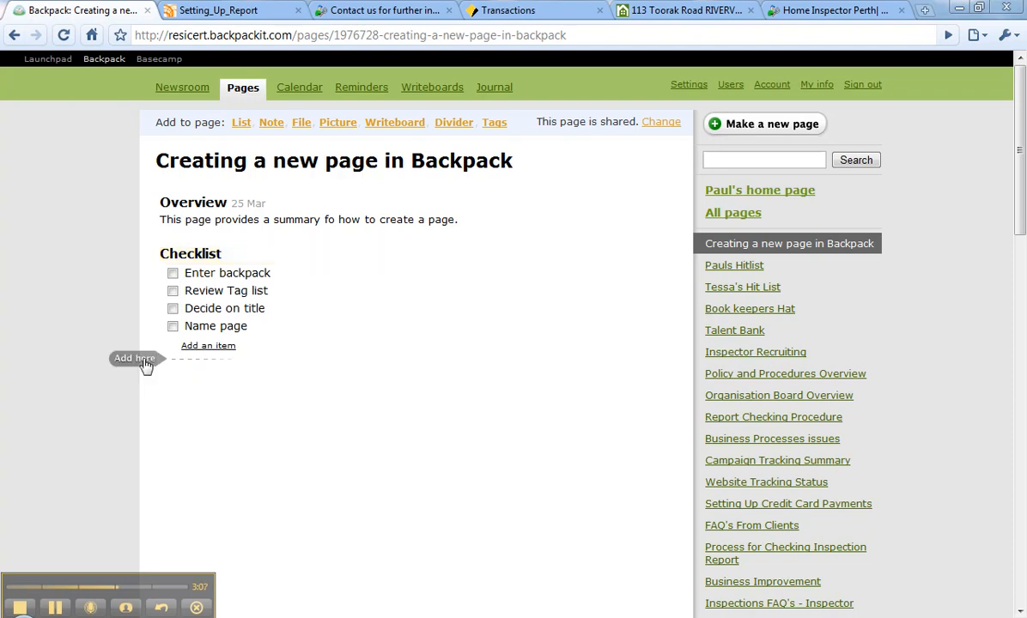
Upload the January 2010 profile PDF from the AA Resicert Administration documents folder as a file below the checklist.
{"action": "left_click", "coordinate": [137, 359]}
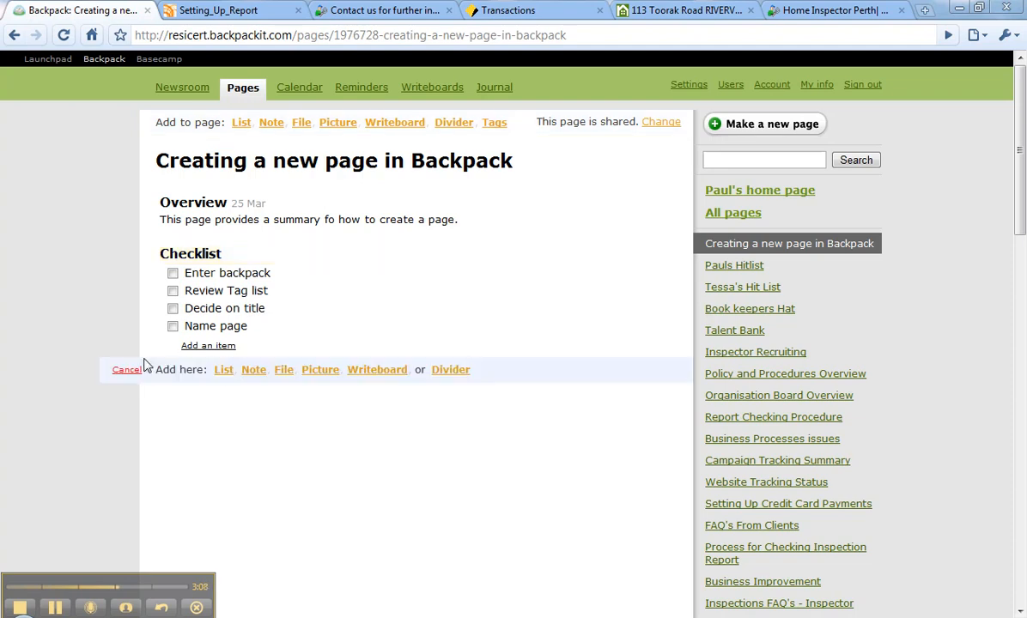
{"action": "left_click", "coordinate": [283, 370]}
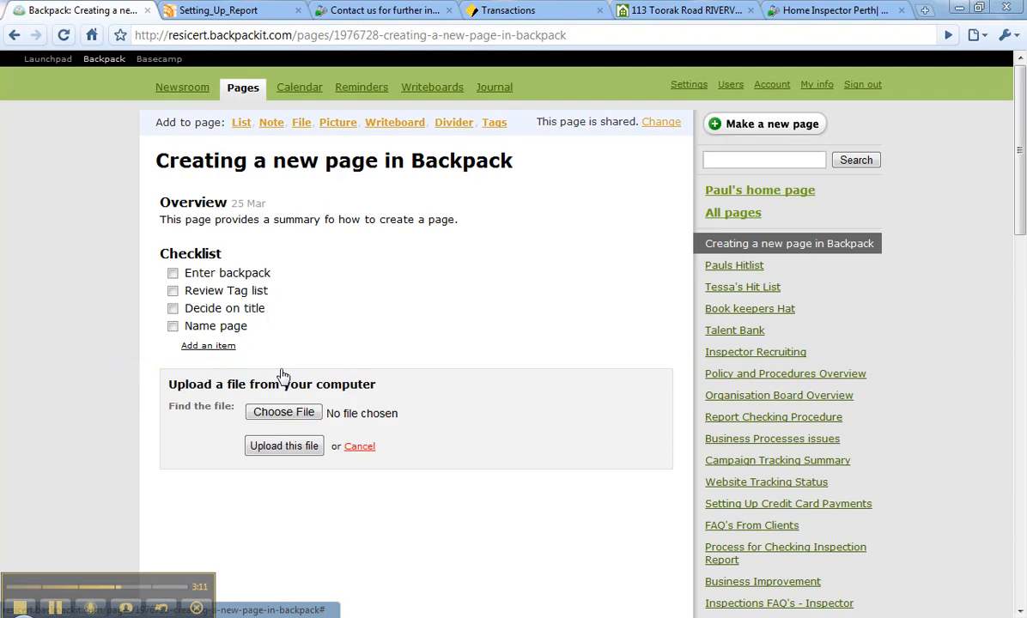
{"action": "left_click", "coordinate": [279, 413]}
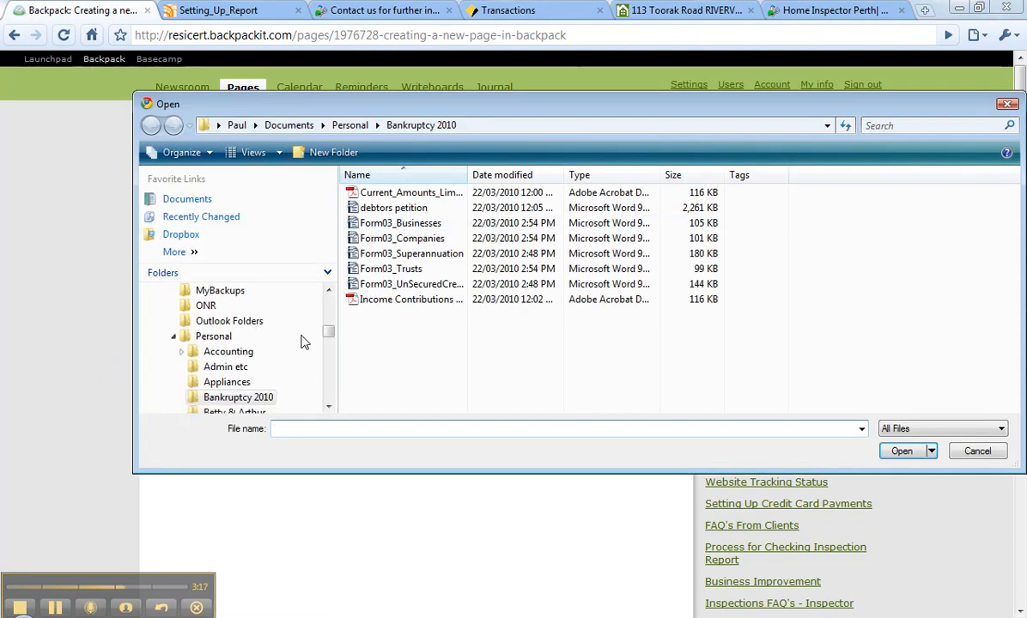
{"action": "left_click_drag", "start_coordinate": [328, 332], "coordinate": [328, 298]}
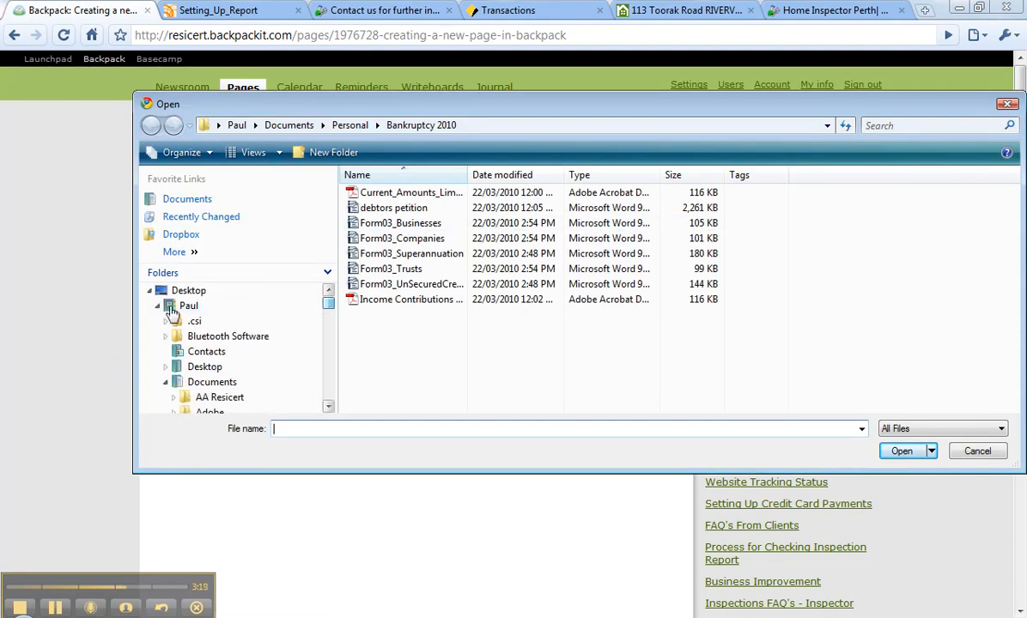
{"action": "left_click", "coordinate": [194, 382]}
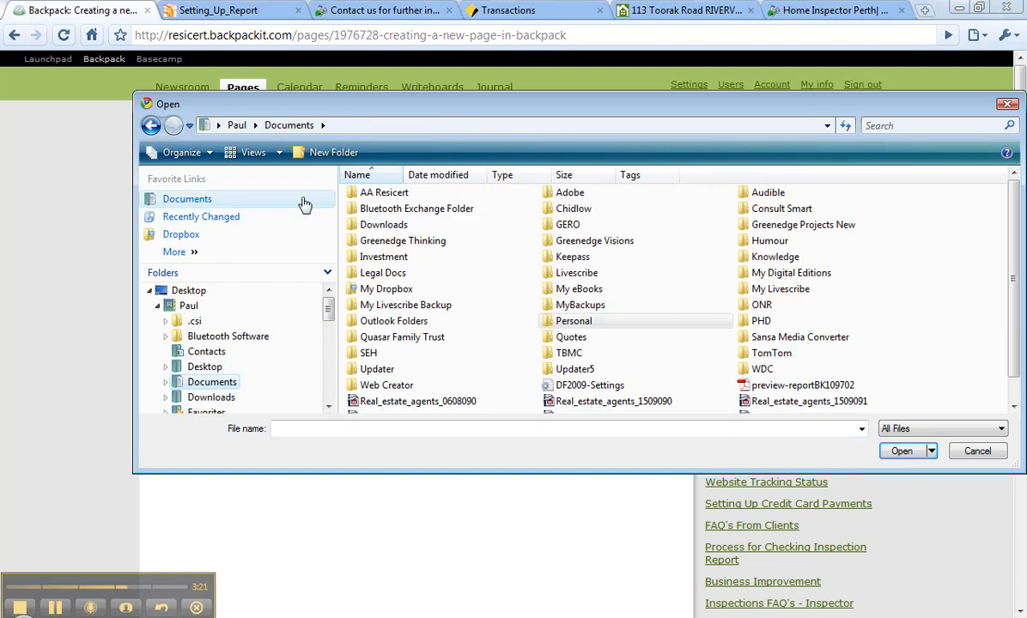
{"action": "double_click", "coordinate": [384, 194]}
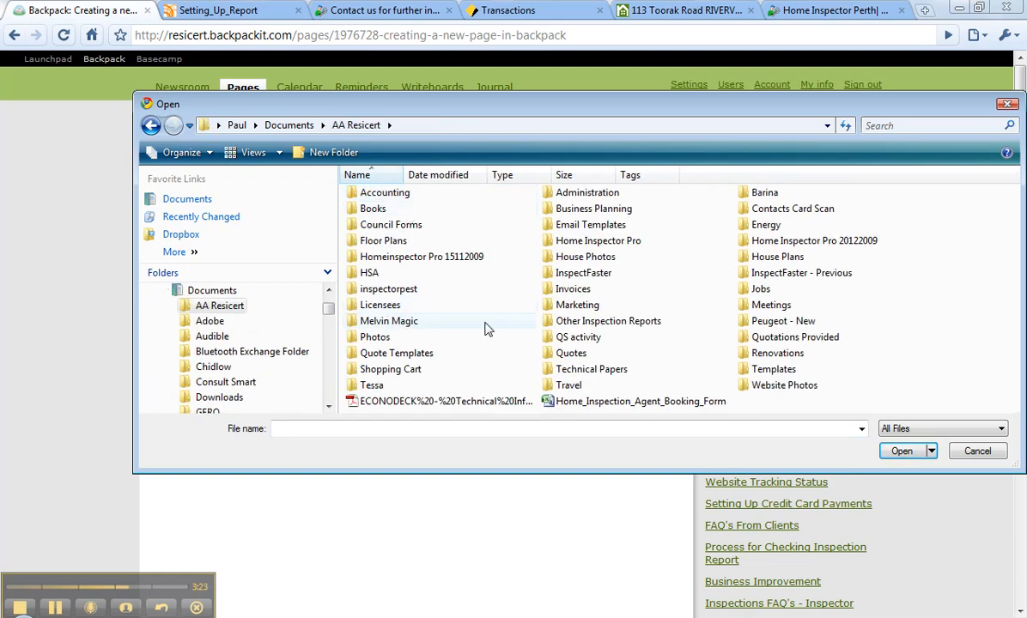
{"action": "double_click", "coordinate": [374, 194]}
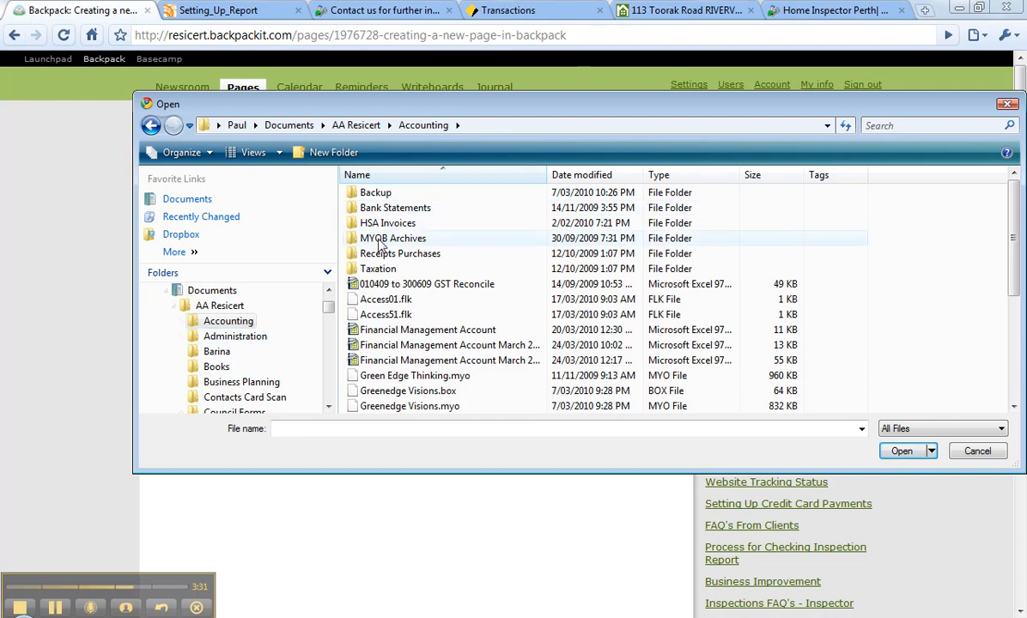
{"action": "left_click", "coordinate": [221, 335]}
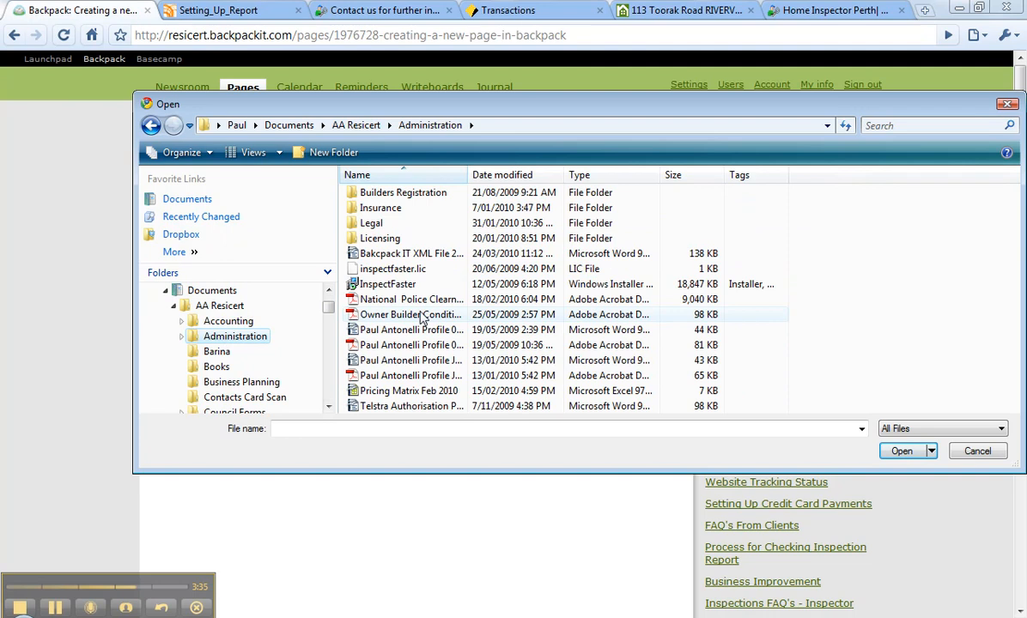
{"action": "left_click", "coordinate": [403, 375]}
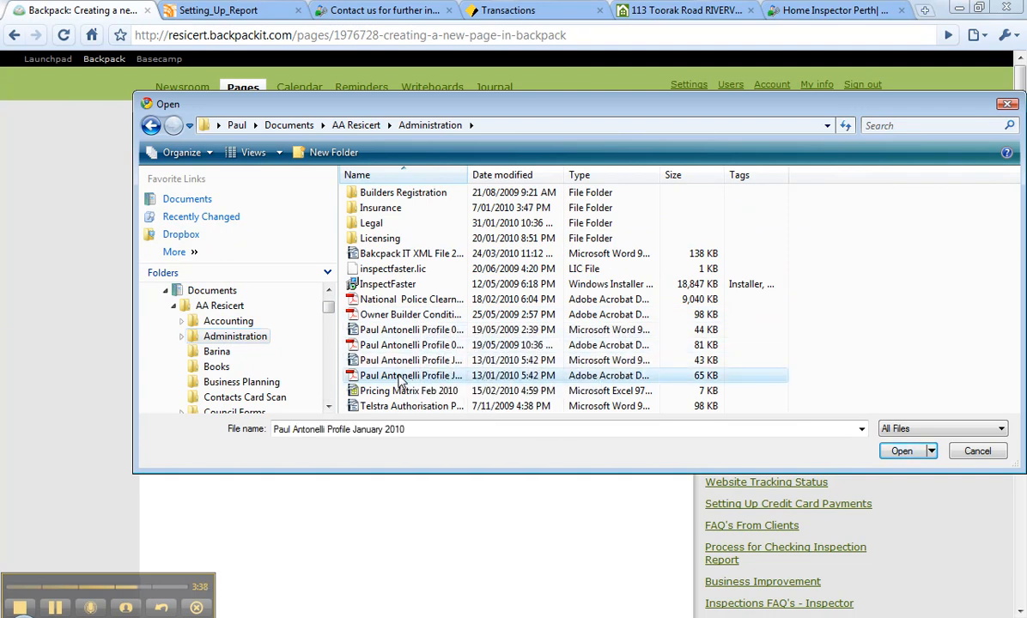
{"action": "left_click", "coordinate": [900, 451]}
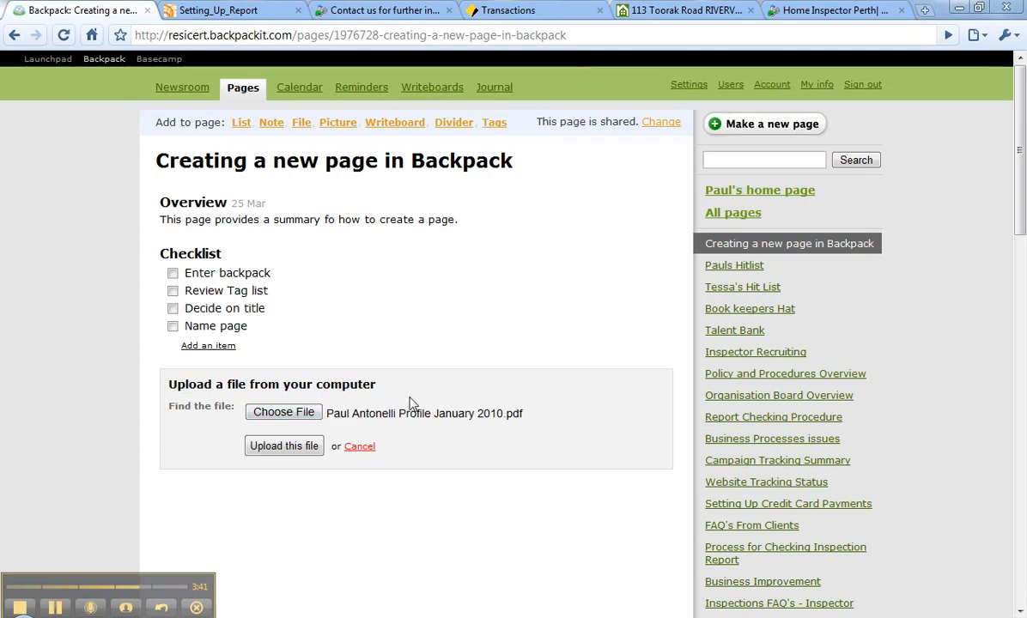
{"action": "left_click", "coordinate": [294, 446]}
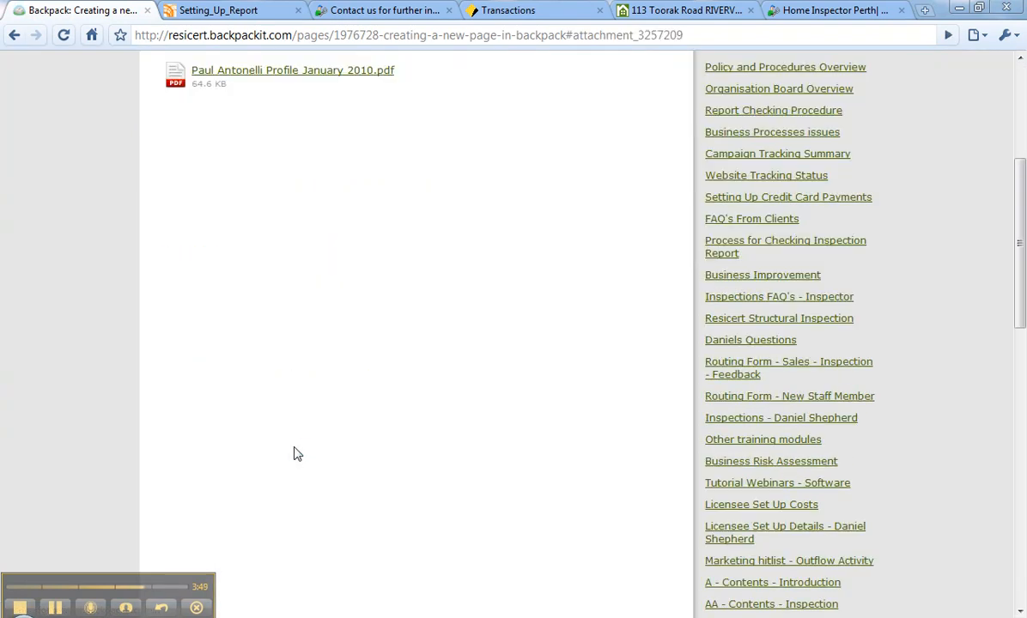
Move the uploaded profile PDF above the checklist so it sits directly below the Overview note.
{"action": "scroll", "coordinate": [294, 453], "scroll_direction": "up", "scroll_amount": 5}
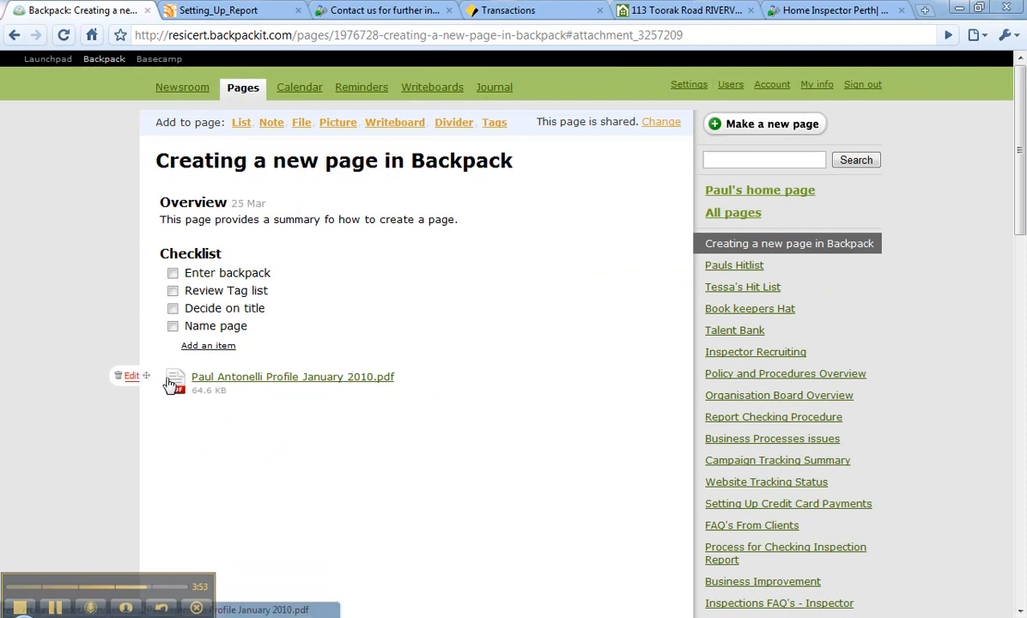
{"action": "mouse_move", "coordinate": [140, 400]}
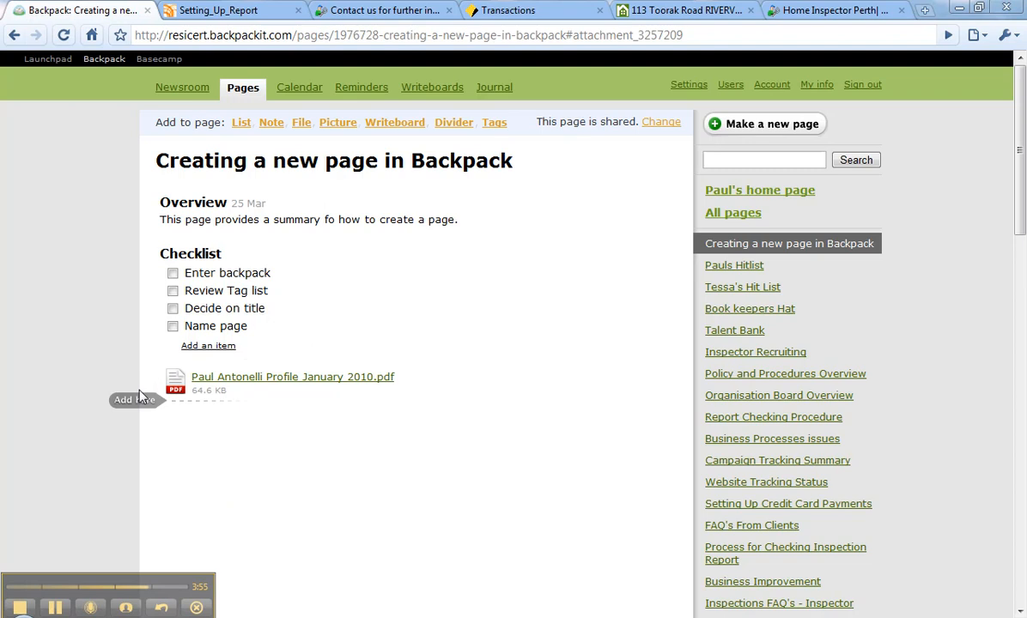
{"action": "left_click_drag", "start_coordinate": [133, 370], "coordinate": [146, 253]}
{"action": "left_click", "coordinate": [146, 401]}
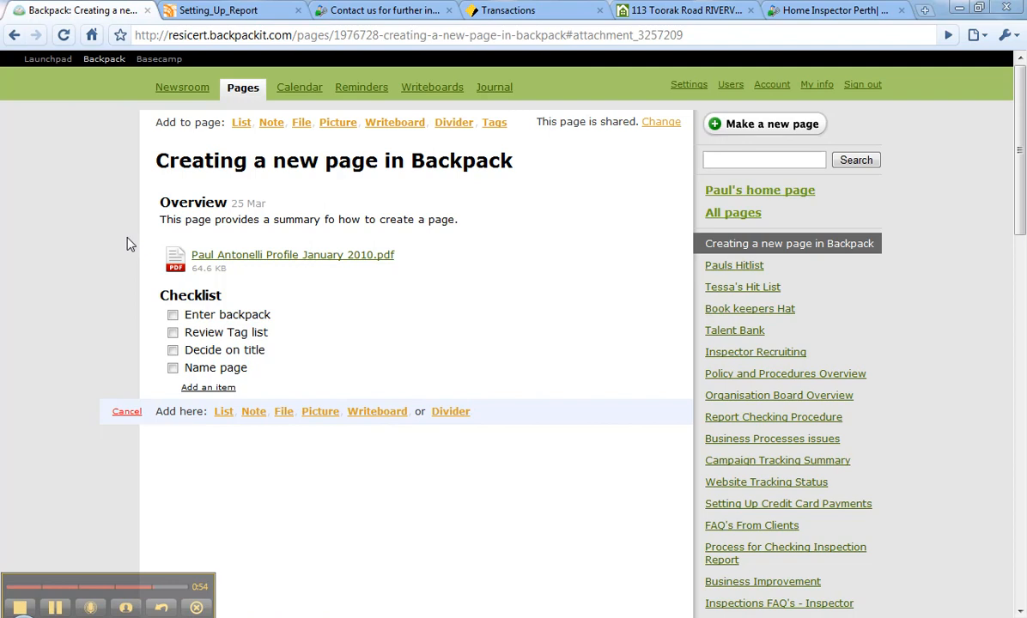
{"action": "left_click", "coordinate": [127, 412]}
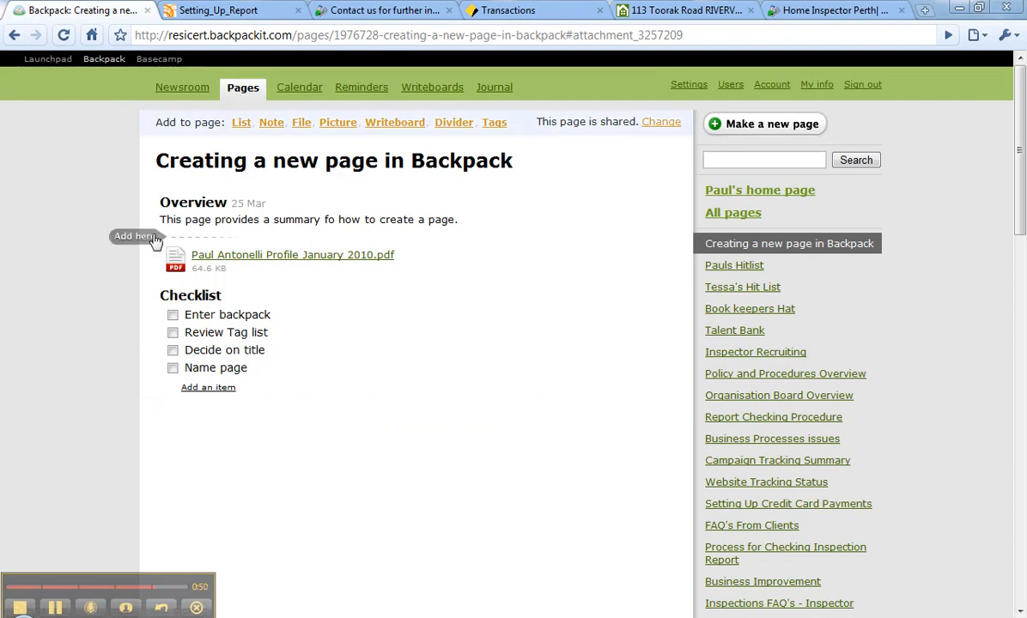
Insert a divider named "Section 1" between the Overview note and the PDF file.
{"action": "left_click", "coordinate": [144, 238]}
{"action": "left_click", "coordinate": [461, 248]}
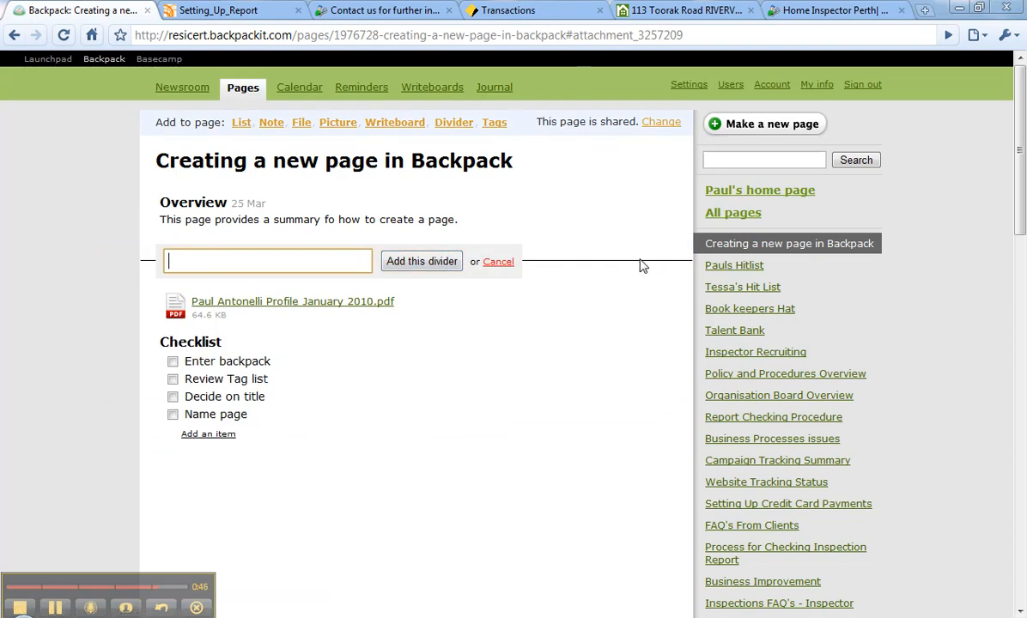
{"action": "type", "text": "Section 1"}
{"action": "left_click", "coordinate": [418, 262]}
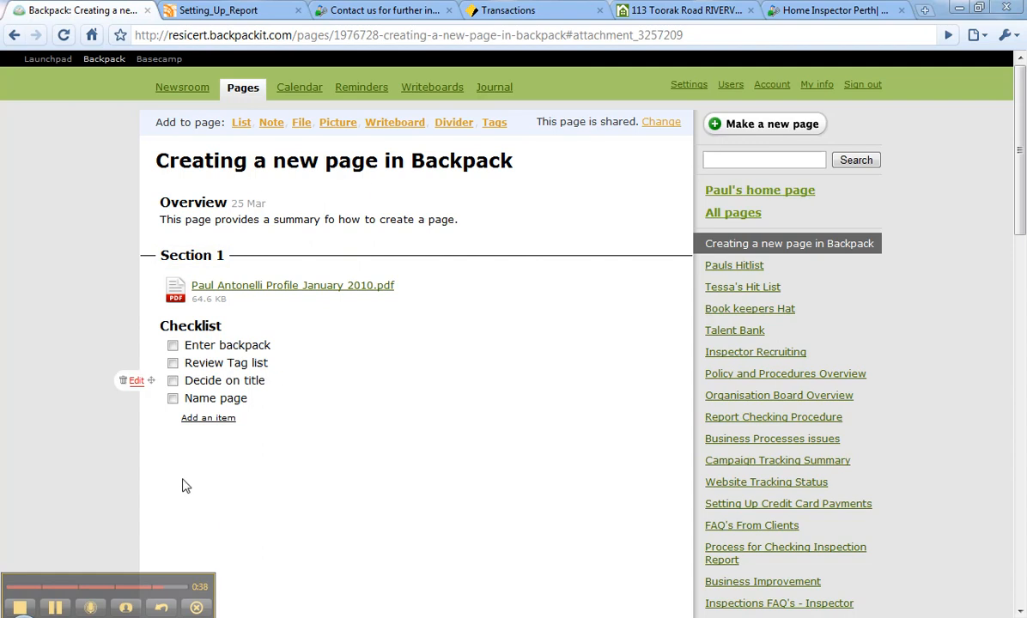
Tag the page with "Training" and "Div-1", and open the overview of all pages.
{"action": "left_click", "coordinate": [500, 127]}
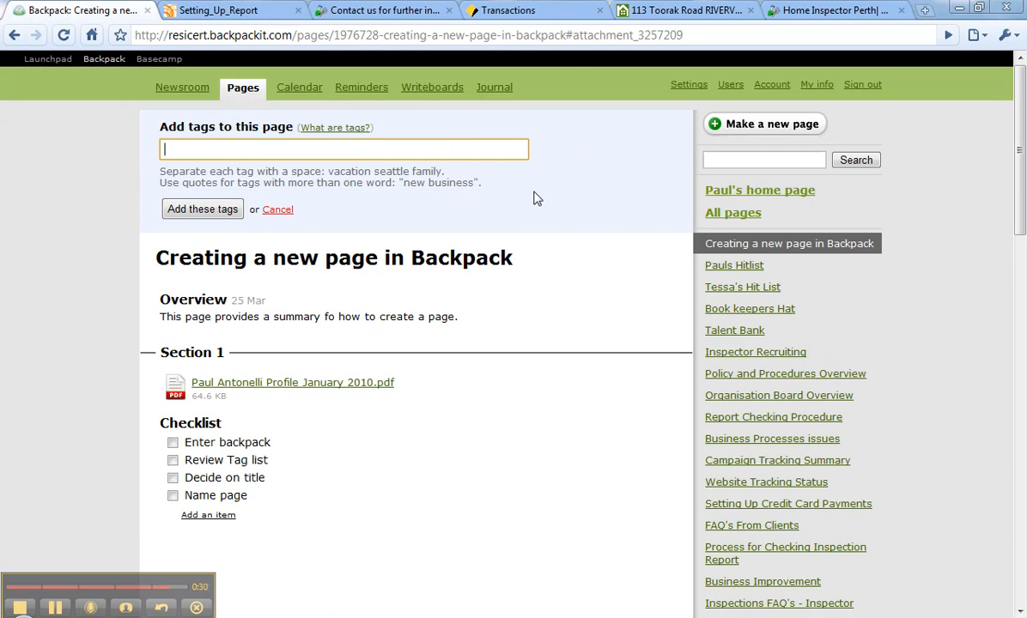
{"action": "type", "text": "Training Div-1"}
{"action": "left_click", "coordinate": [221, 212]}
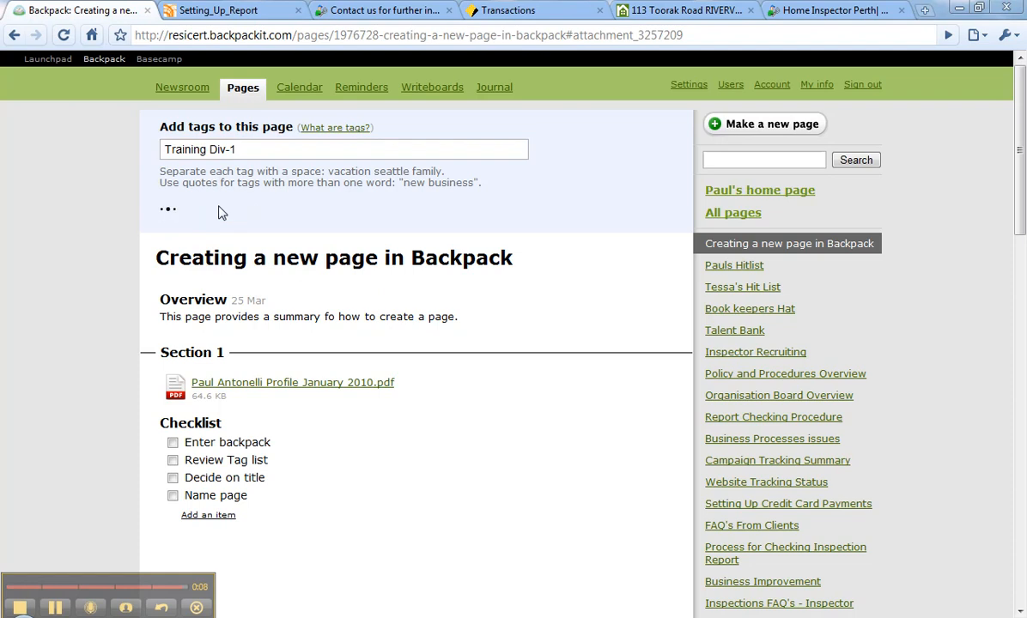
{"action": "left_click", "coordinate": [734, 220]}
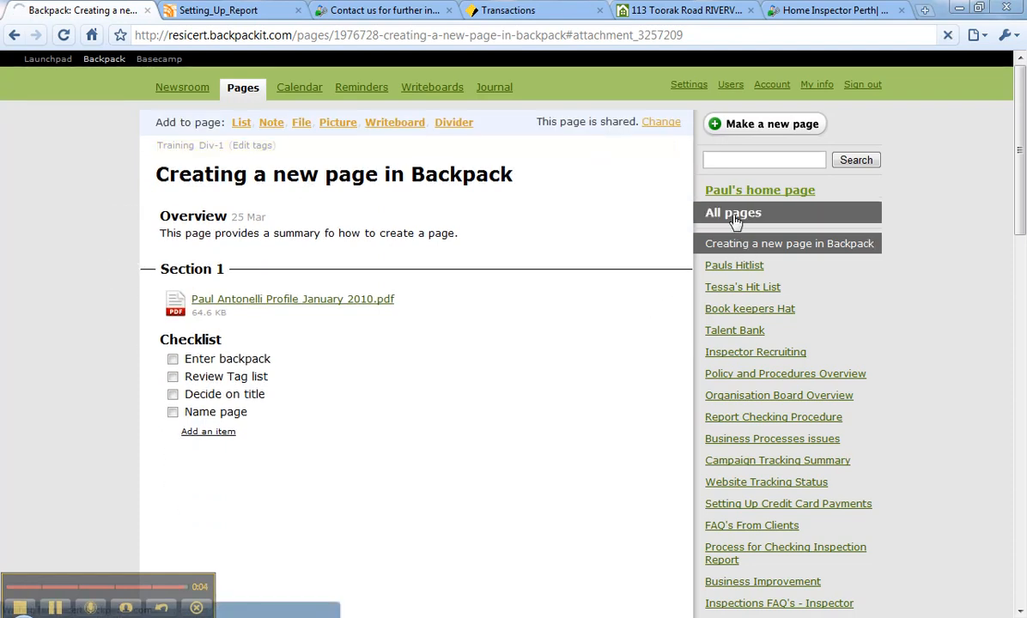